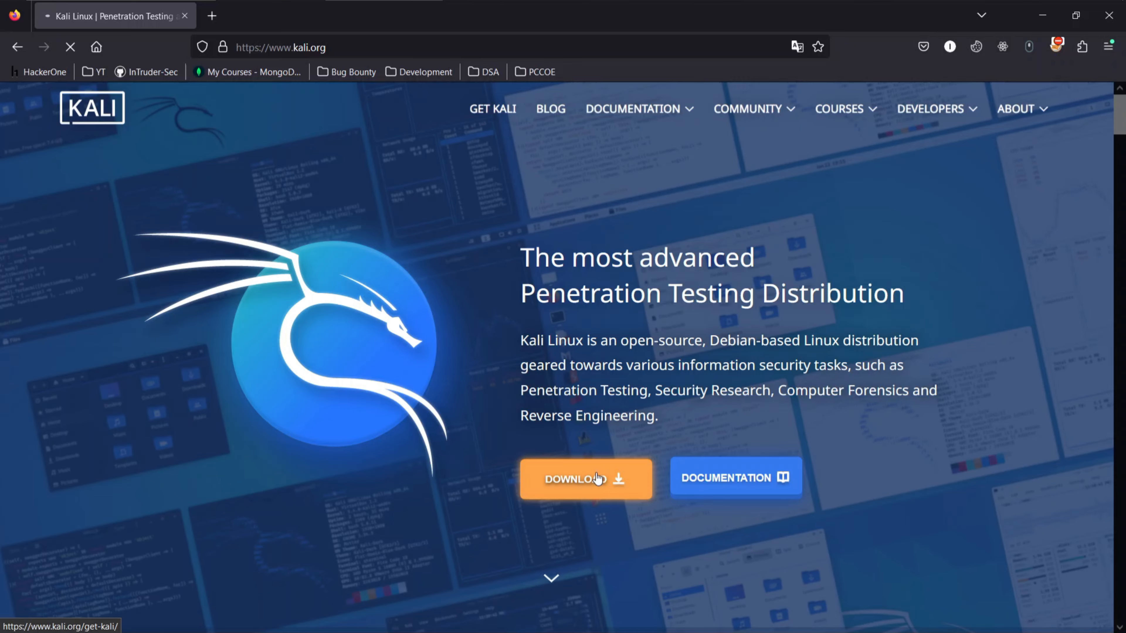
# Open the installer images section of the Kali download page and review the 64-bit images on offer
pyautogui.click(597, 479)
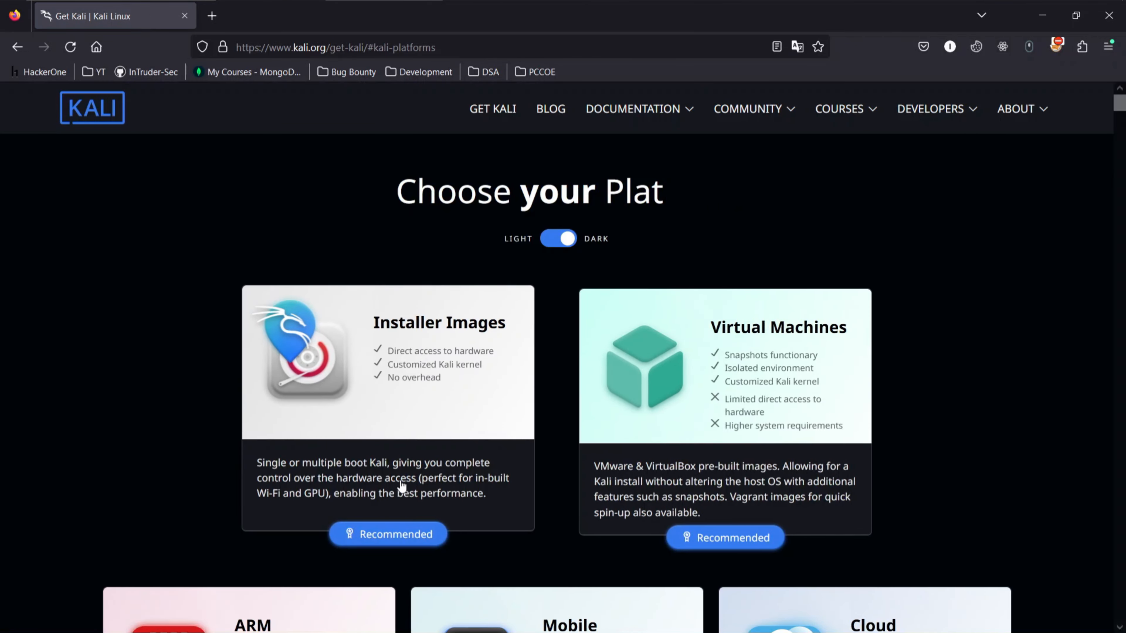
pyautogui.click(405, 462)
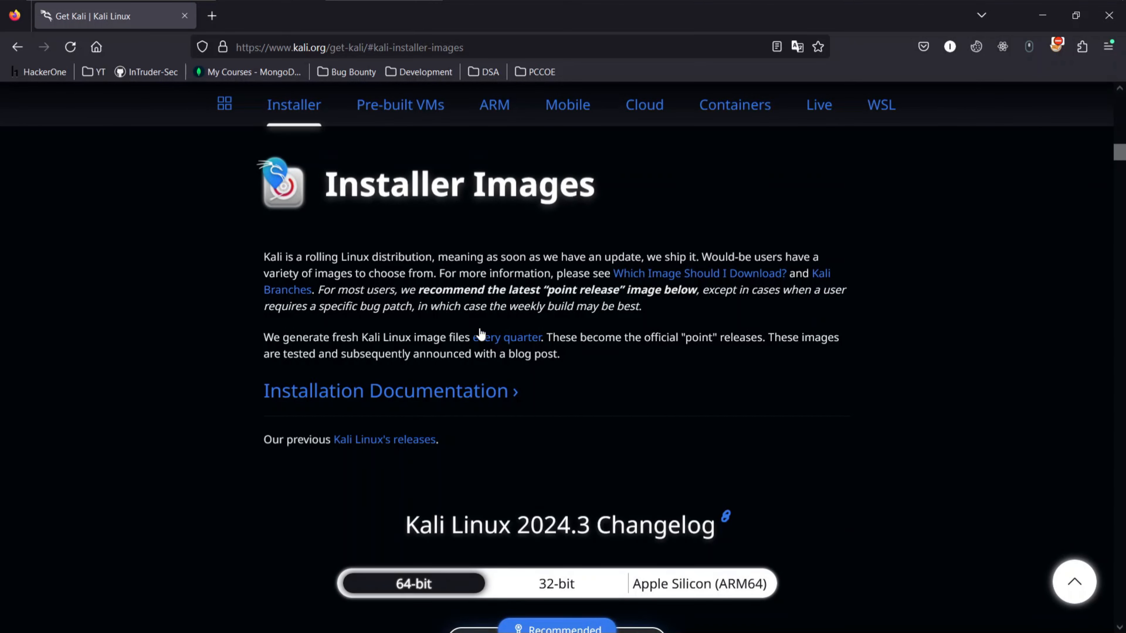
pyautogui.scroll(-5, 478, 330)
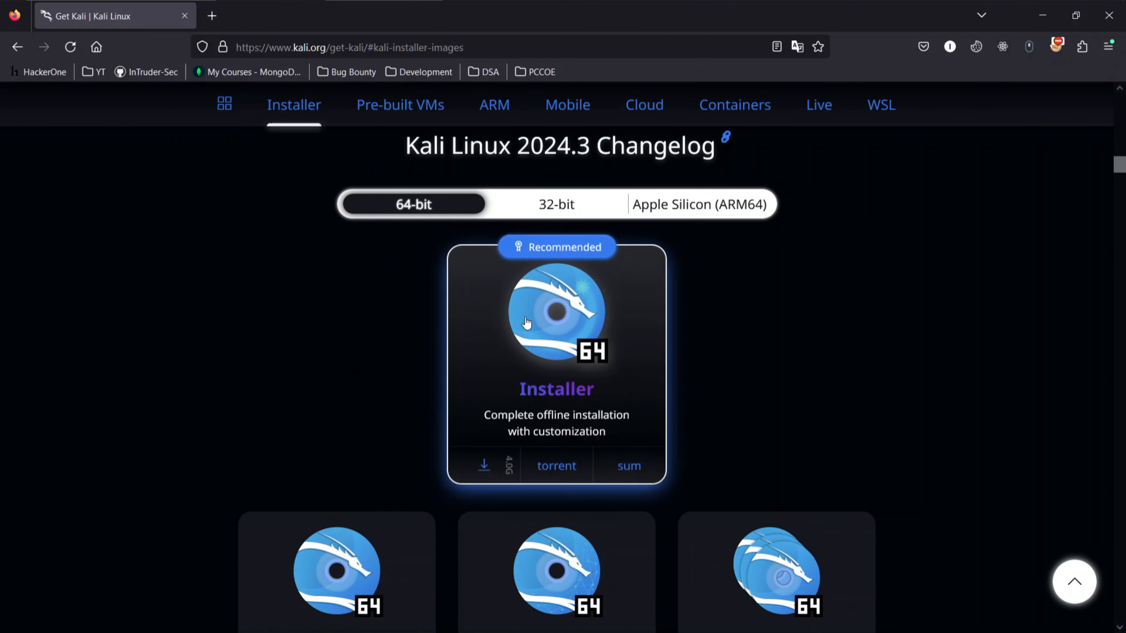
pyautogui.scroll(-2, 545, 346)
pyautogui.scroll(2, 549, 342)
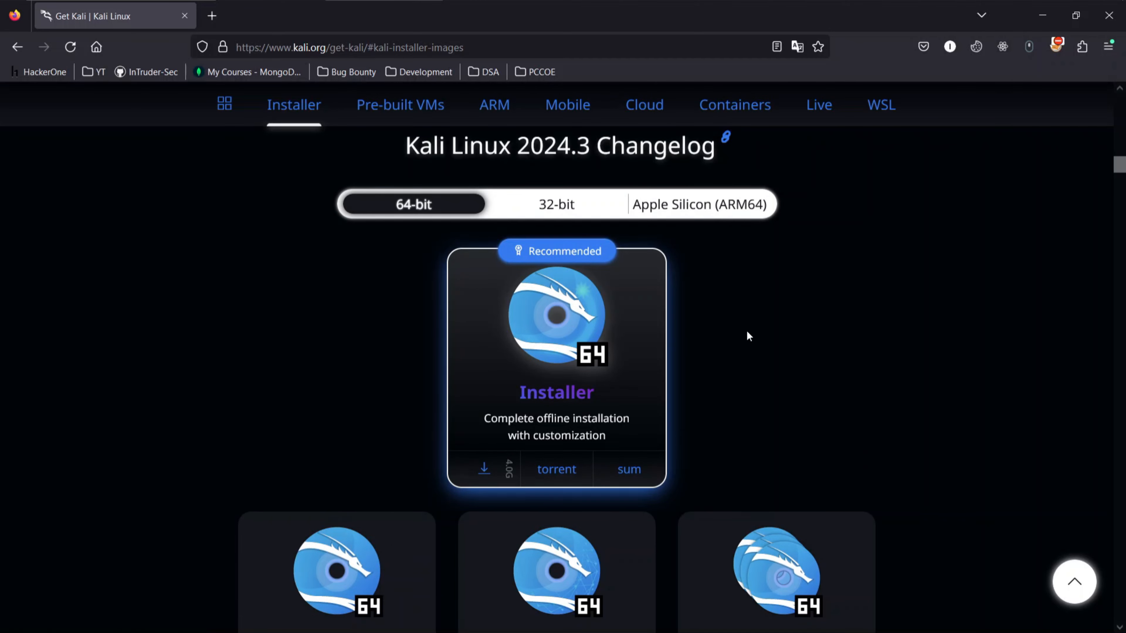
pyautogui.scroll(-3, 746, 330)
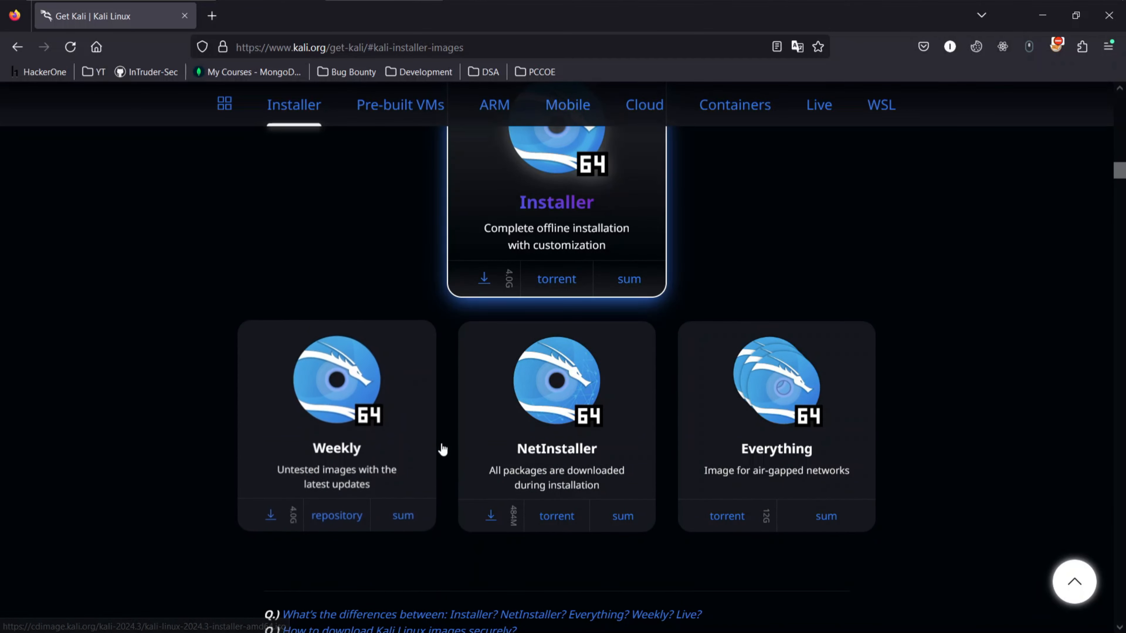
pyautogui.scroll(4, 459, 433)
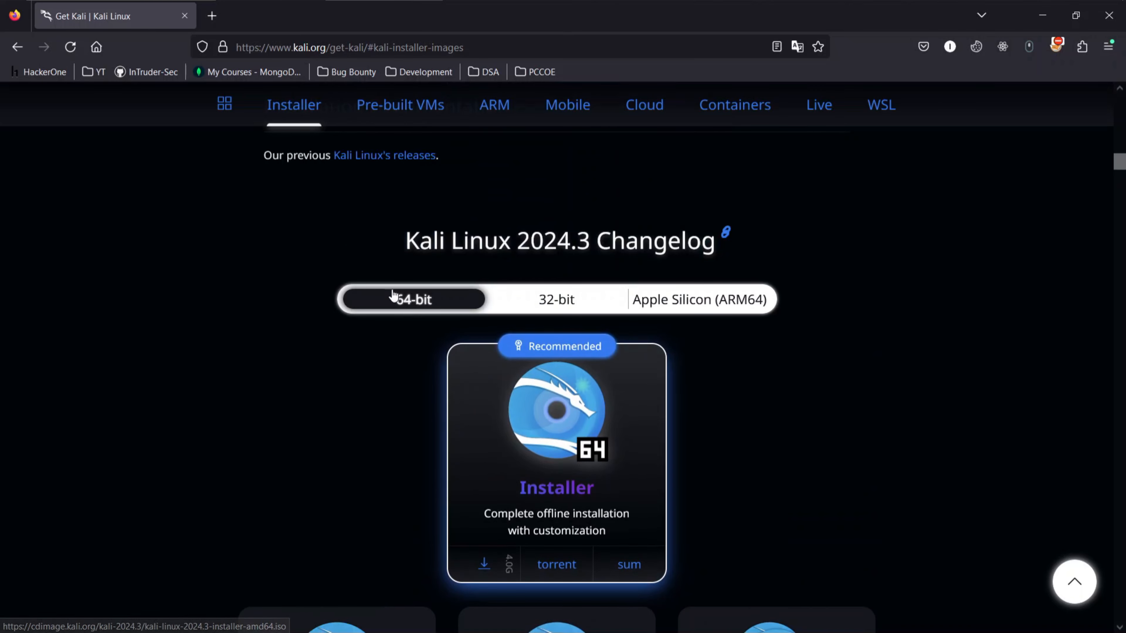
pyautogui.scroll(-2, 650, 390)
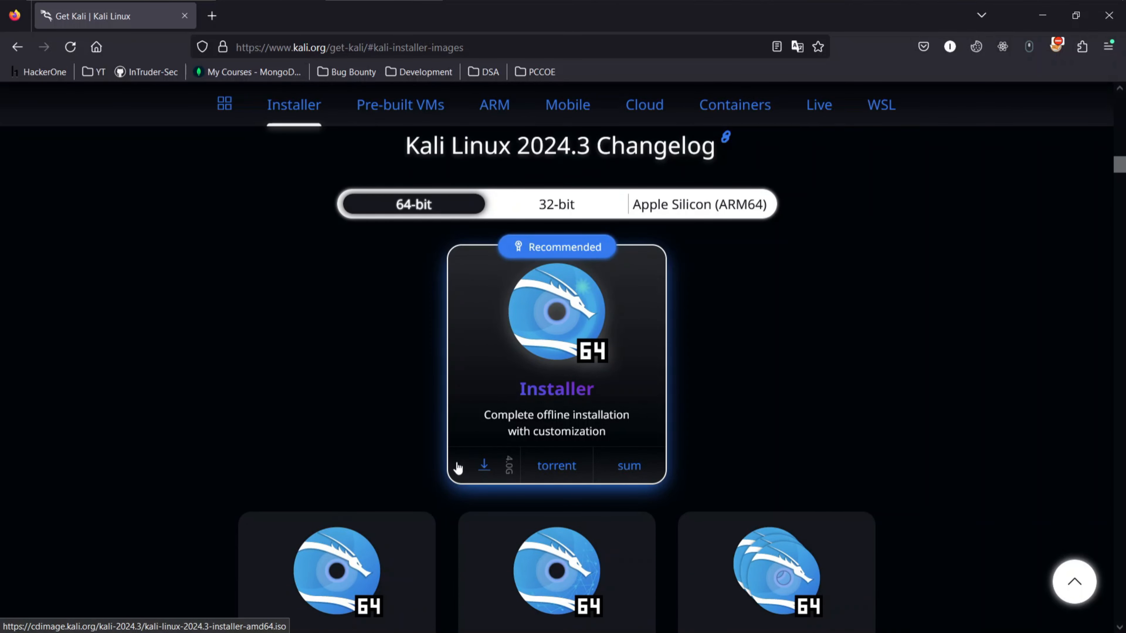
# Try to download the recommended 64-bit Installer image as kali-linux-2024.3-installer-amd64 into the Downloads folder on drive E, without replacing an existing file
pyautogui.click(483, 465)
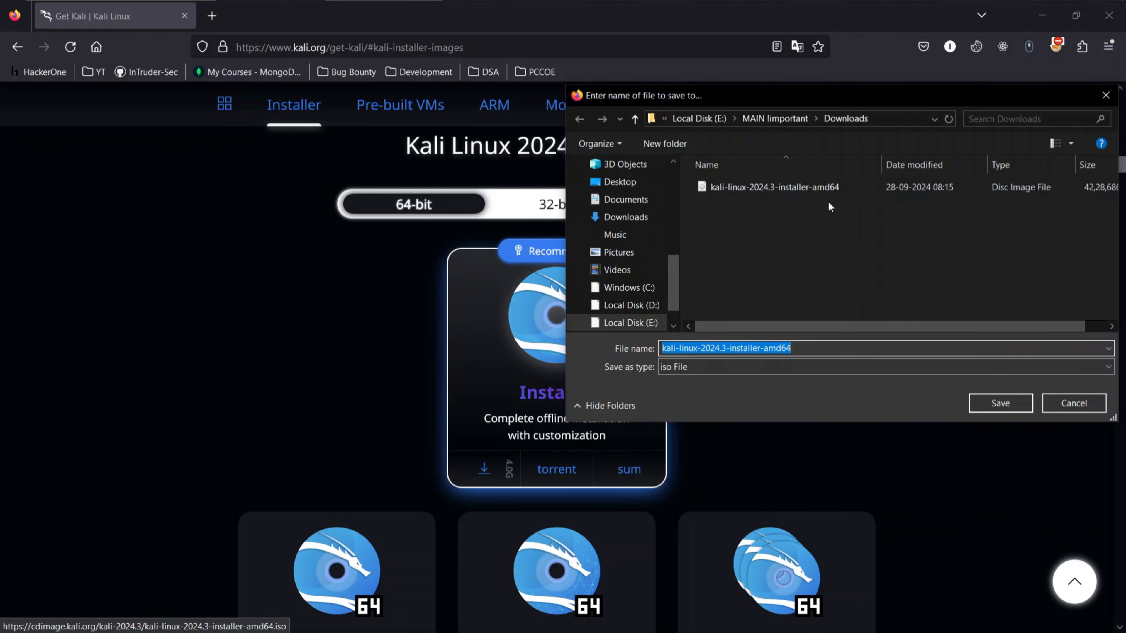
pyautogui.click(1001, 403)
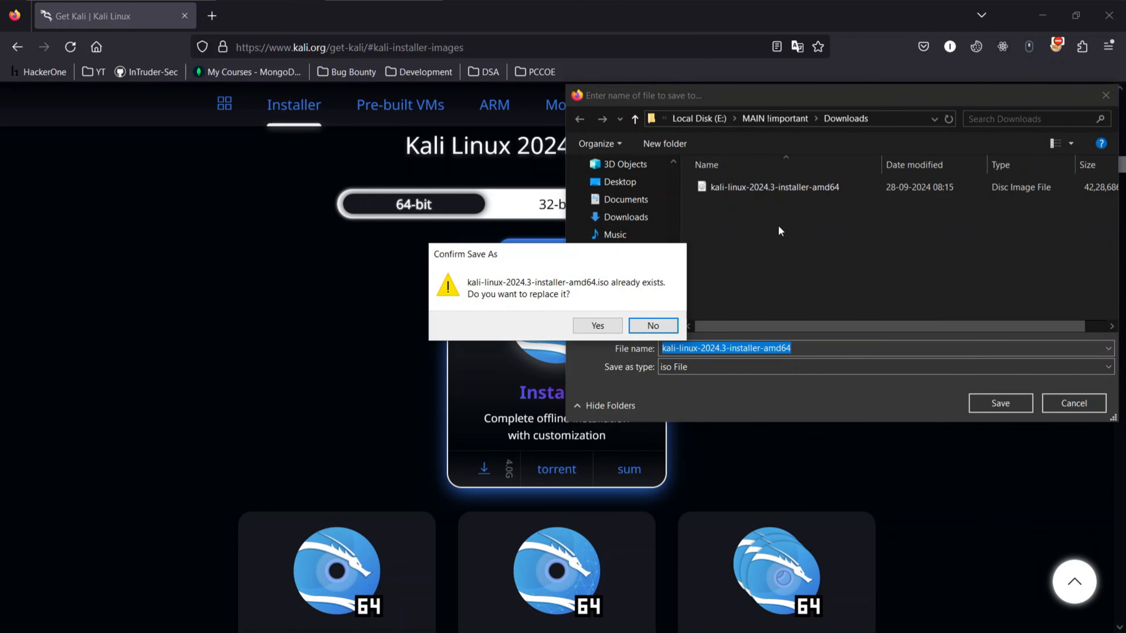
pyautogui.click(653, 326)
pyautogui.click(1052, 402)
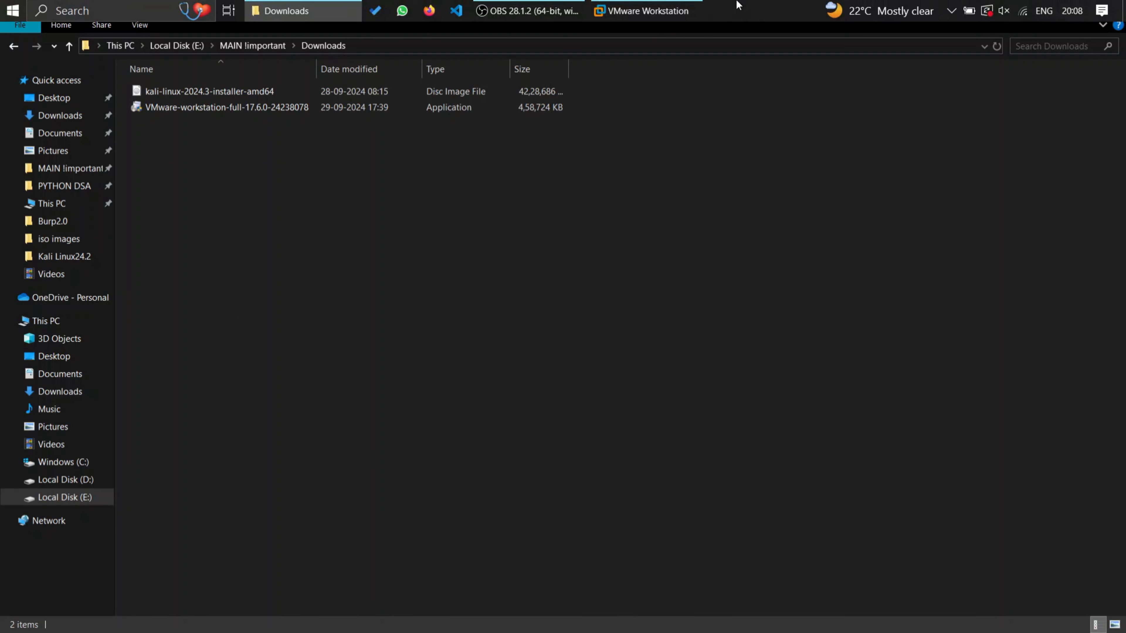
# Switch to VMware Workstation and start creating a new virtual machine with the Typical configuration
pyautogui.click(647, 11)
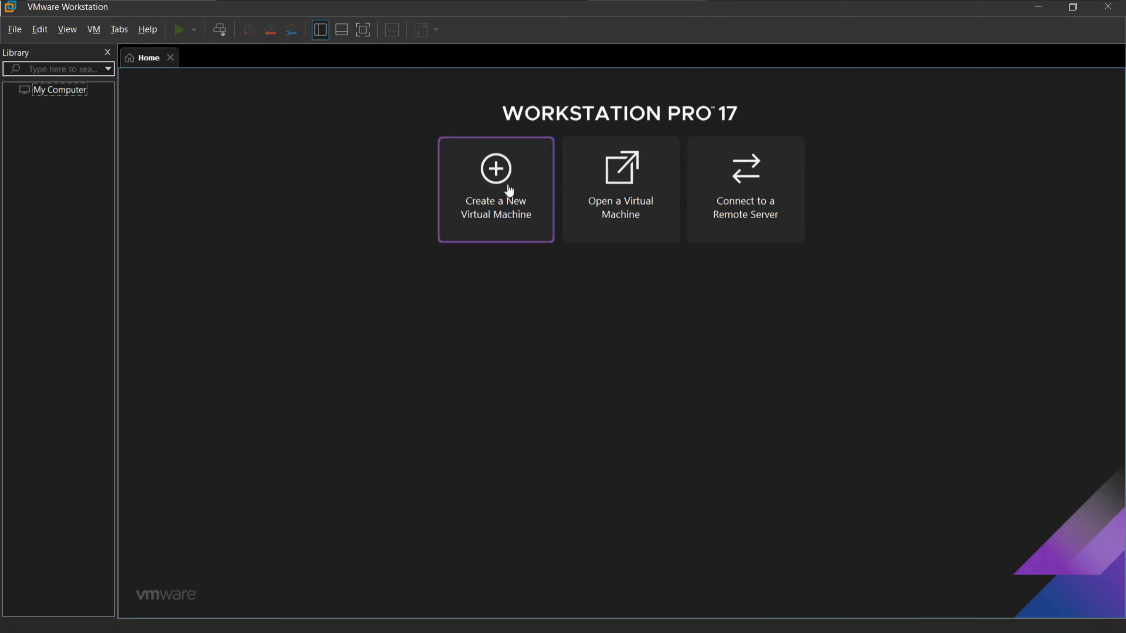
pyautogui.click(481, 195)
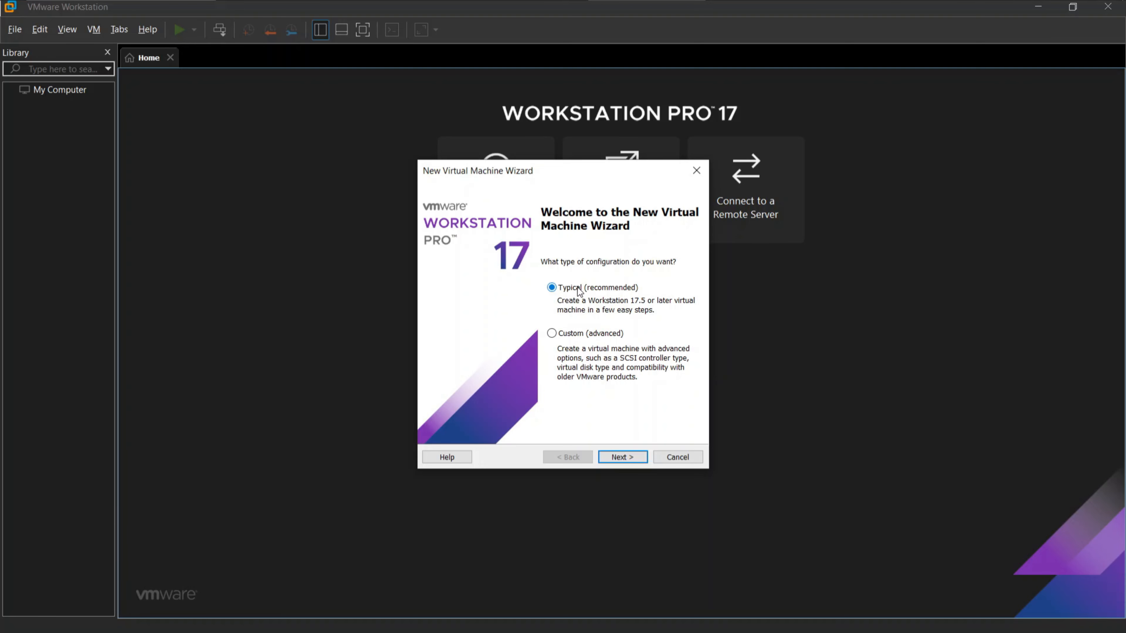
pyautogui.click(624, 456)
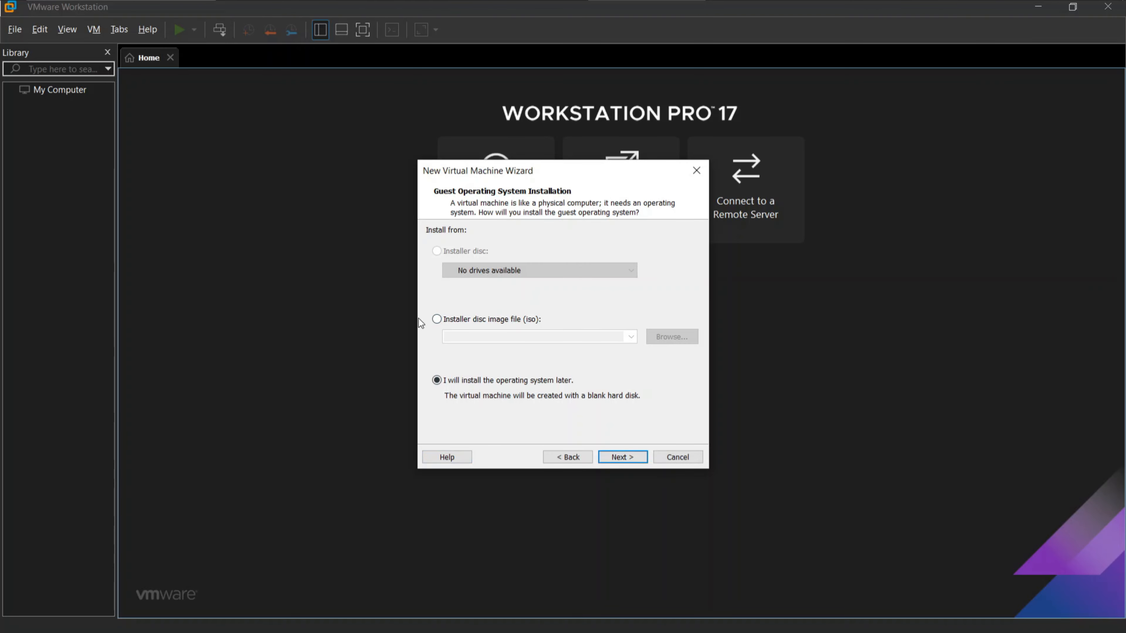
# Set the guest system to install from the disc image kali-linux-2024.3-installer-amd64 in the Downloads folder
pyautogui.click(463, 319)
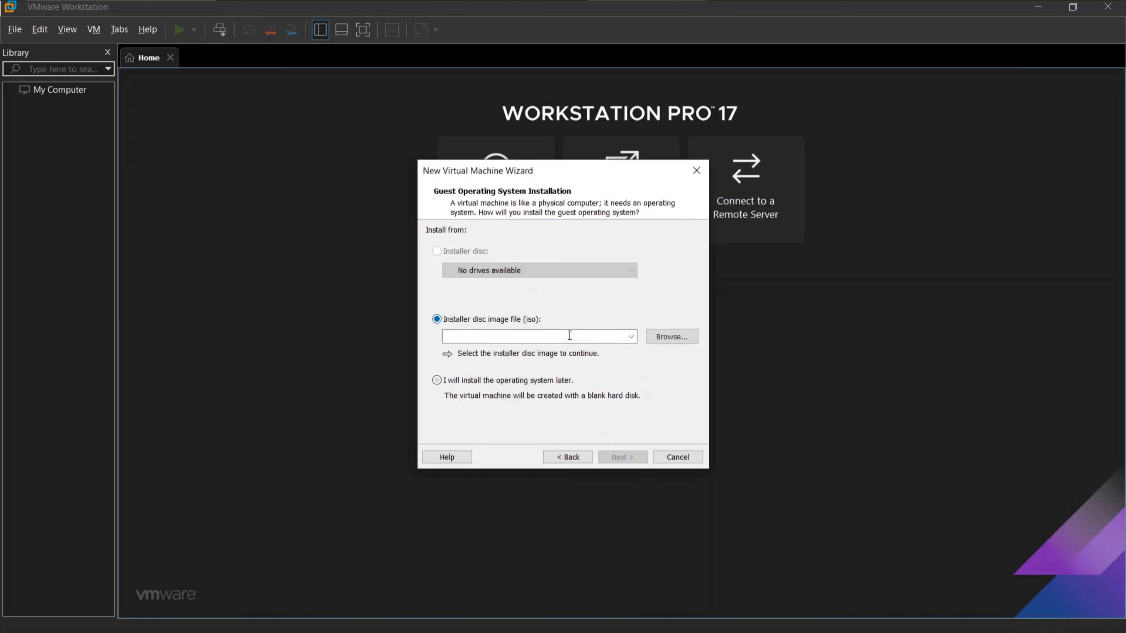
pyautogui.click(659, 341)
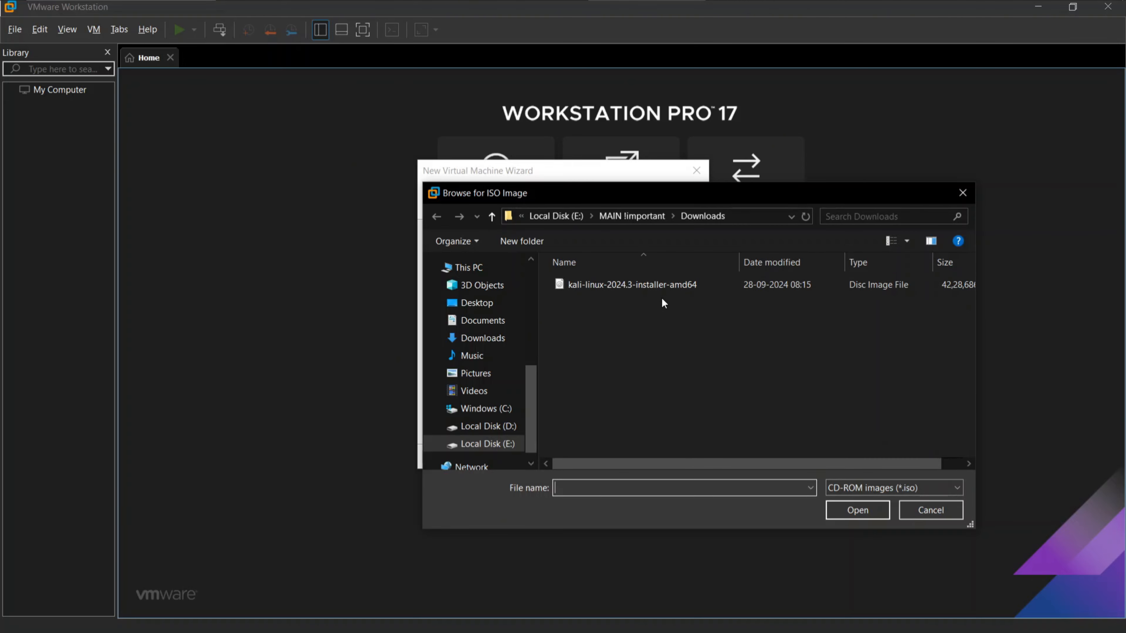
pyautogui.doubleClick(669, 289)
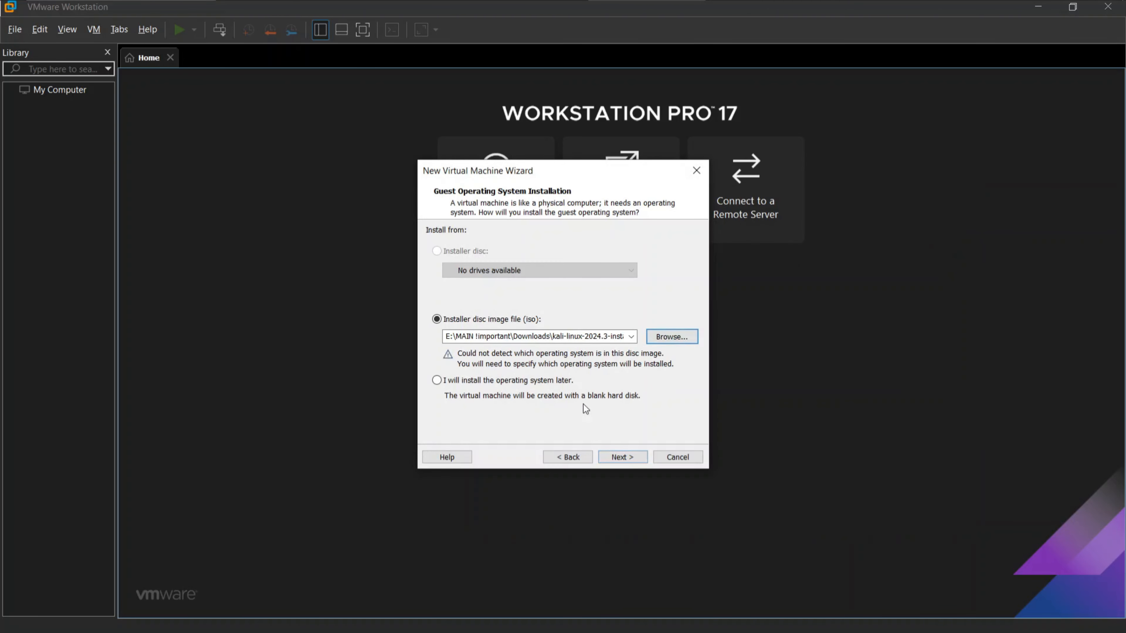
pyautogui.click(631, 462)
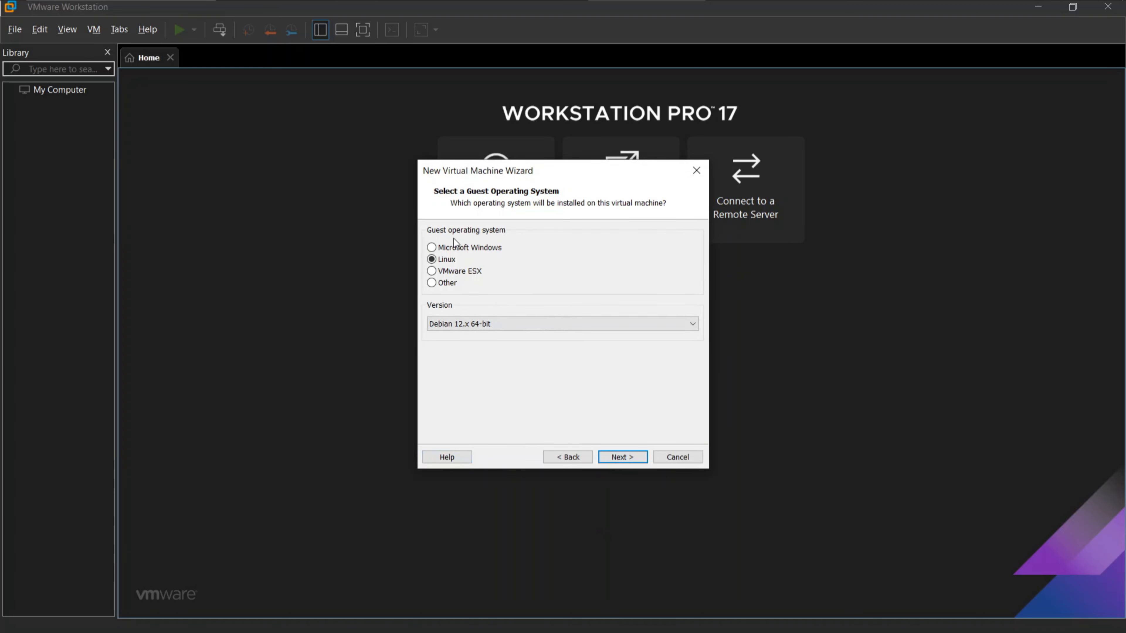
# Choose Linux, version Debian 12.x 64-bit, as the guest operating system
pyautogui.click(512, 324)
pyautogui.click(490, 338)
pyautogui.click(627, 456)
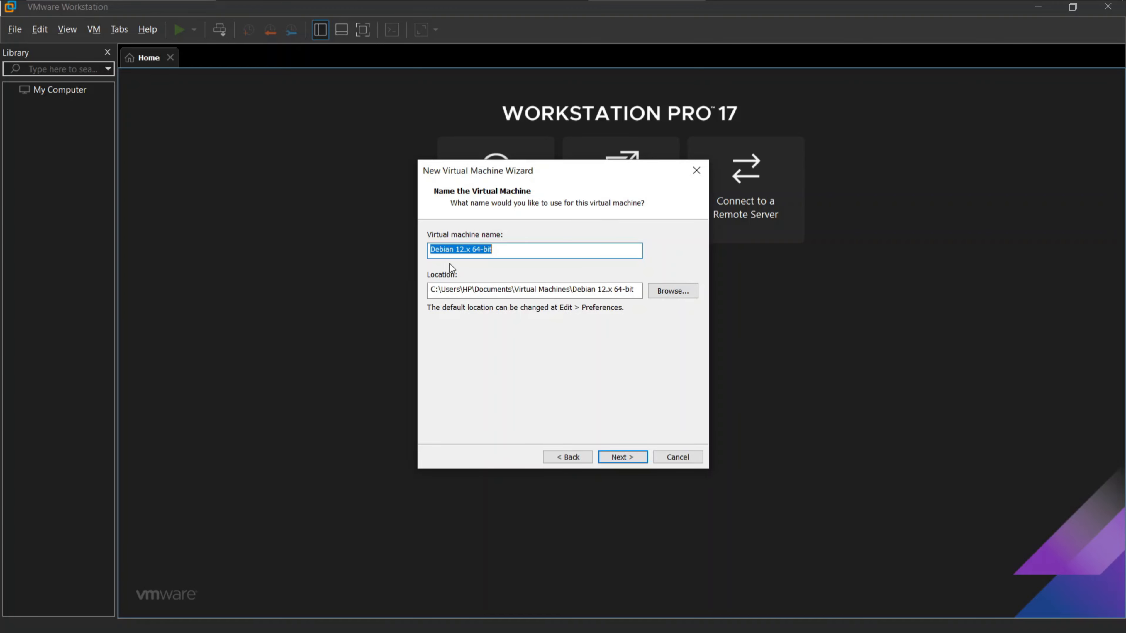
# Name the virtual machine Kali Linux 2024.3 and store it on Local Disk (E:)
pyautogui.write('K')
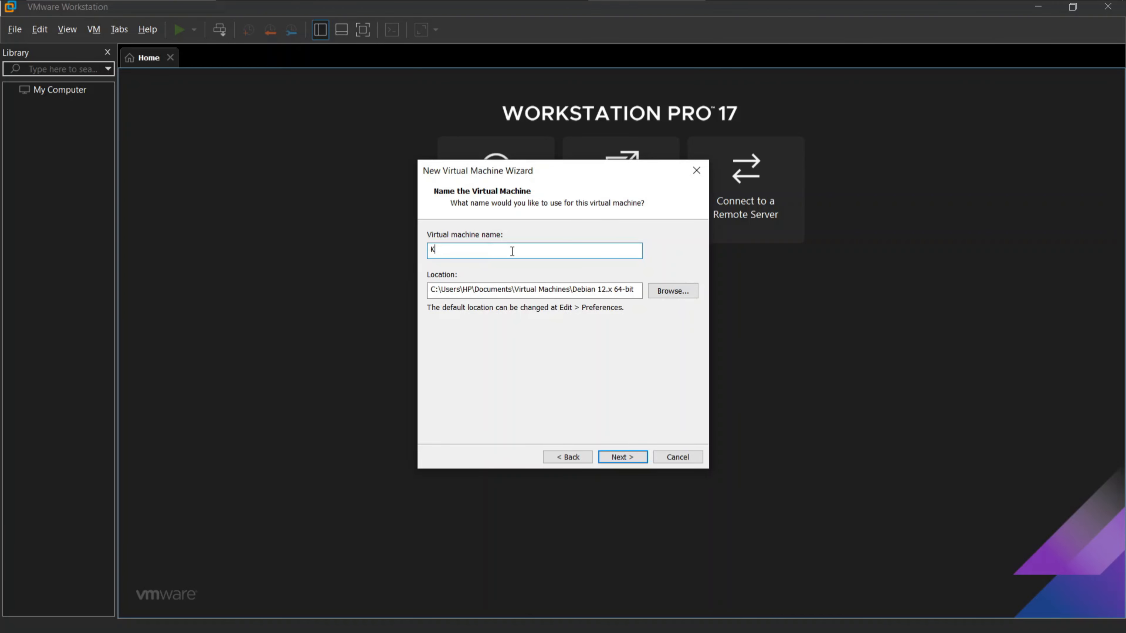
pyautogui.write('ali Linux 2024.3')
pyautogui.click(661, 292)
pyautogui.scroll(-3, 523, 310)
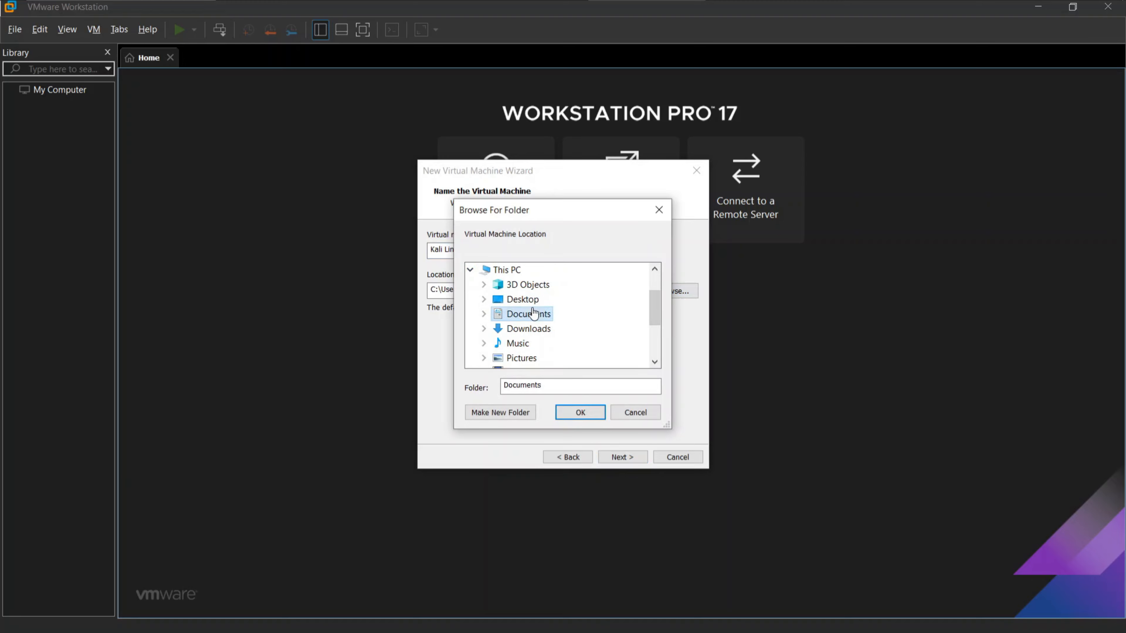
pyautogui.click(523, 329)
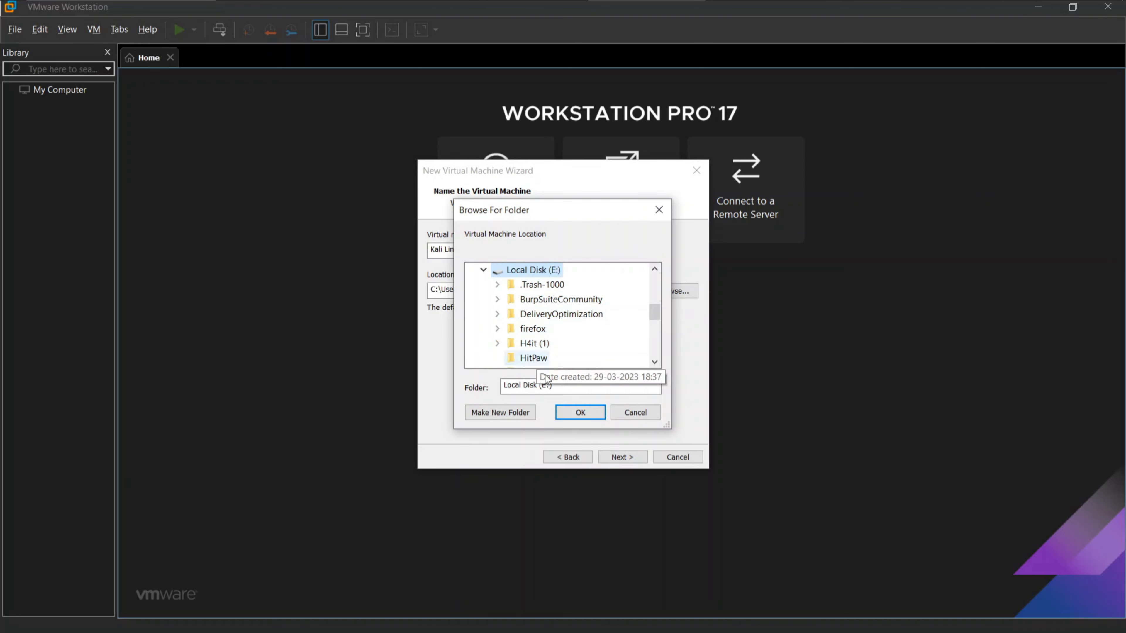
pyautogui.click(594, 411)
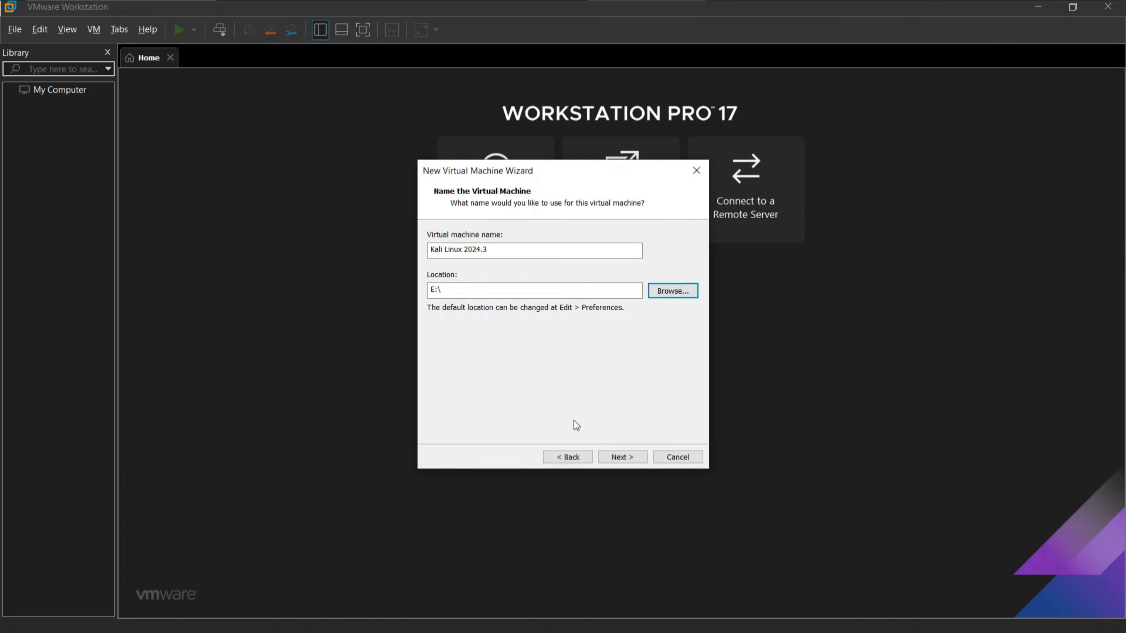
pyautogui.click(604, 457)
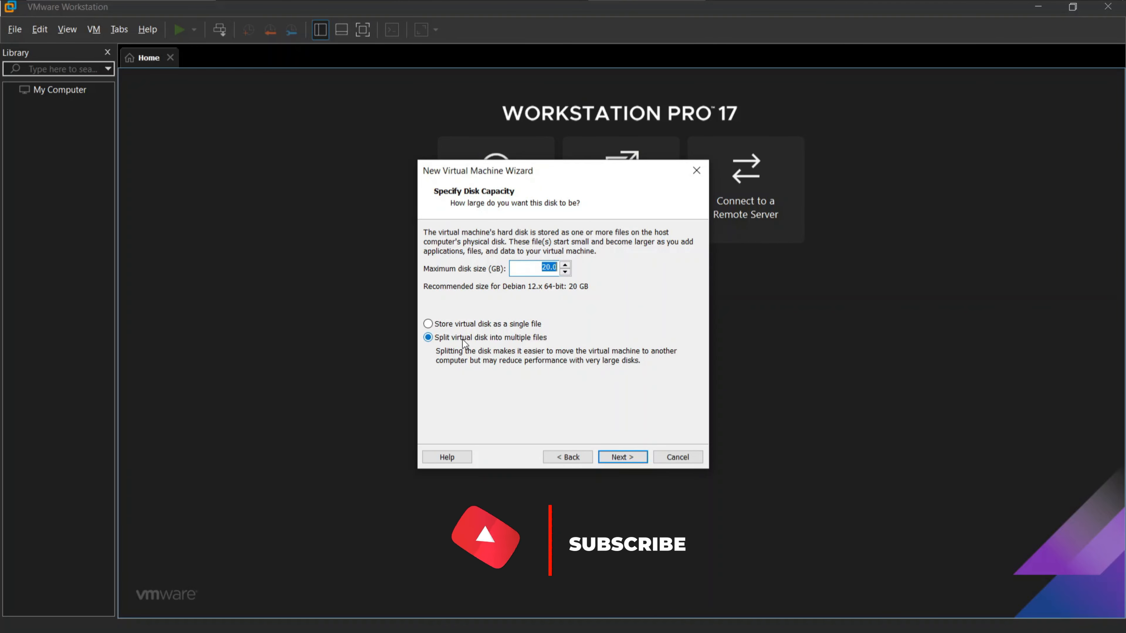
# Set the maximum disk size to 20 GB and split the virtual disk into multiple files
pyautogui.write('40')
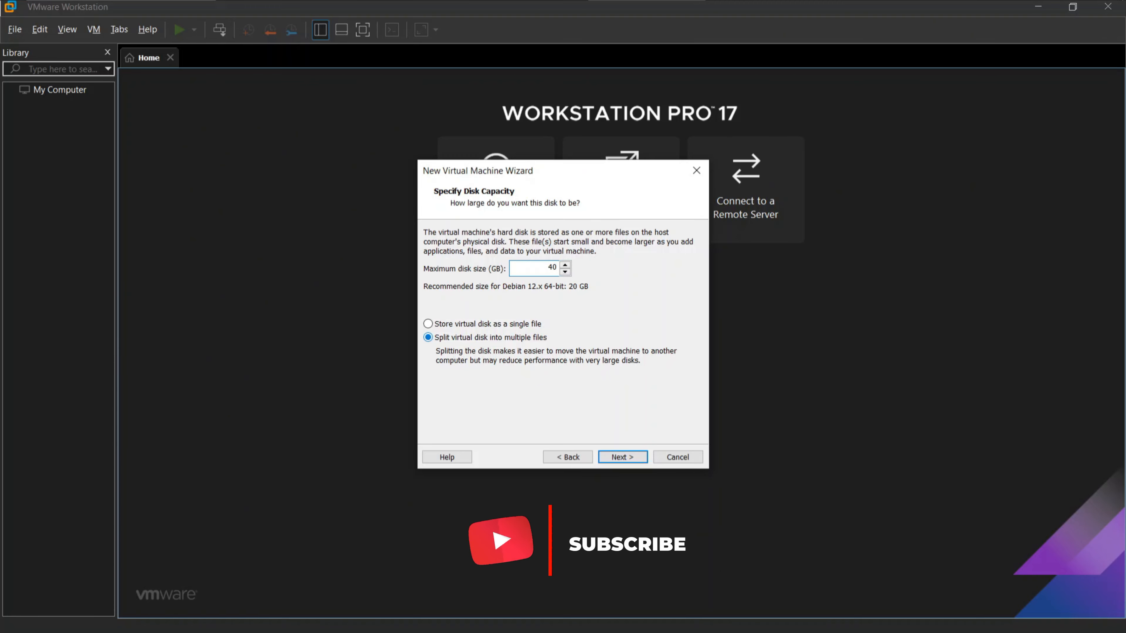
pyautogui.press('BackSpace')
pyautogui.press('BackSpace')
pyautogui.write('20')
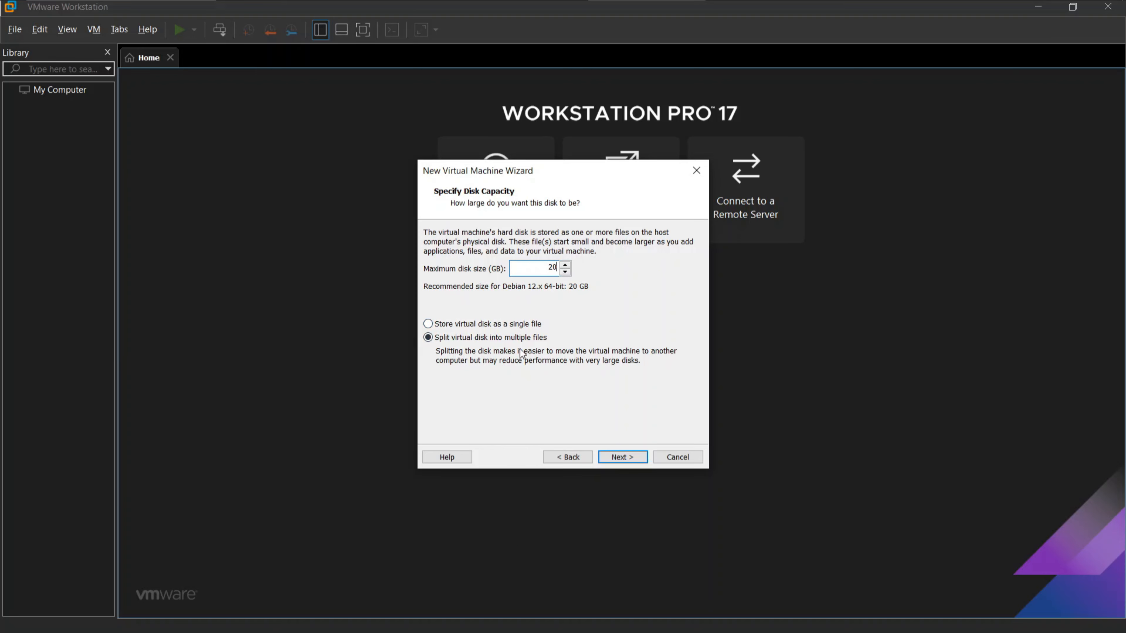
pyautogui.click(513, 329)
pyautogui.click(489, 338)
pyautogui.click(633, 459)
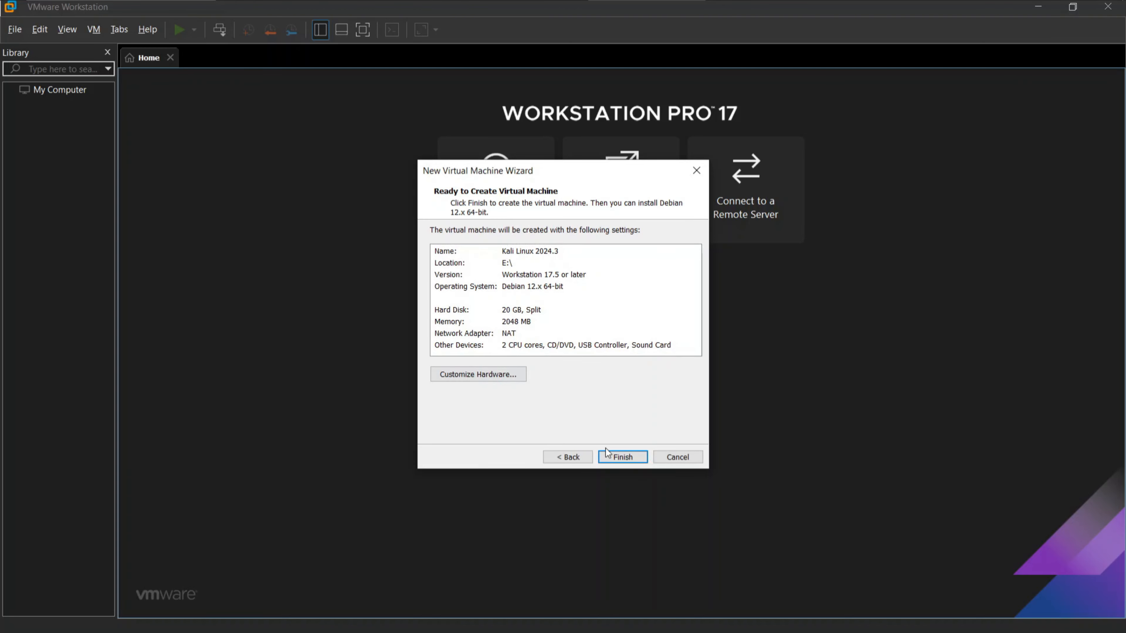
# Finish creating the virtual machine and start the graphical install from the Kali Linux installer menu
pyautogui.click(610, 456)
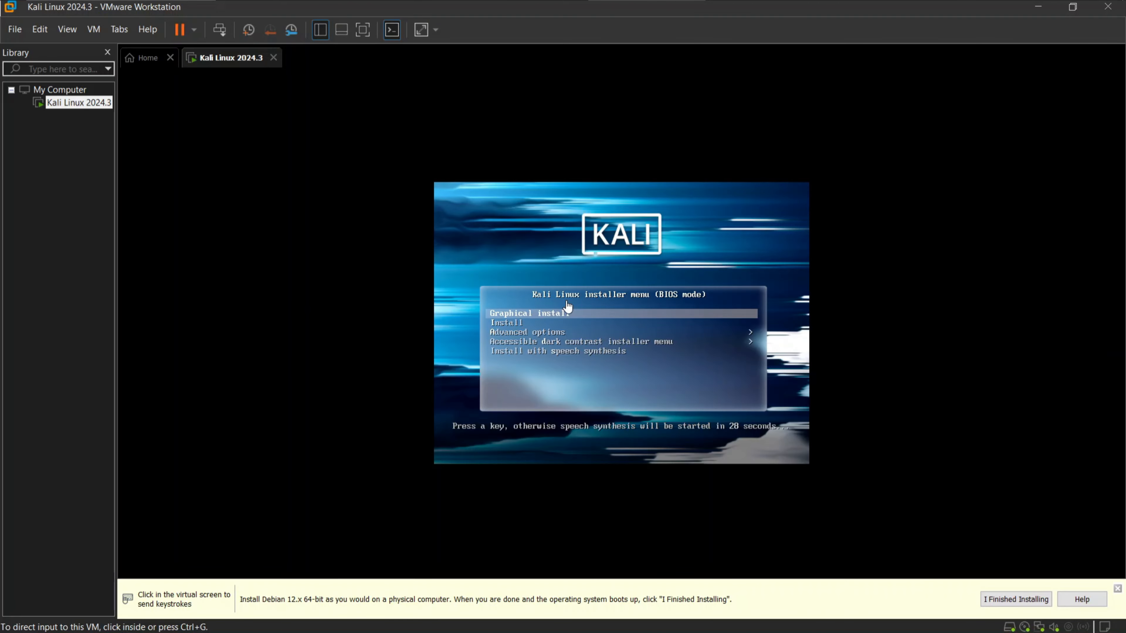
pyautogui.click(568, 306)
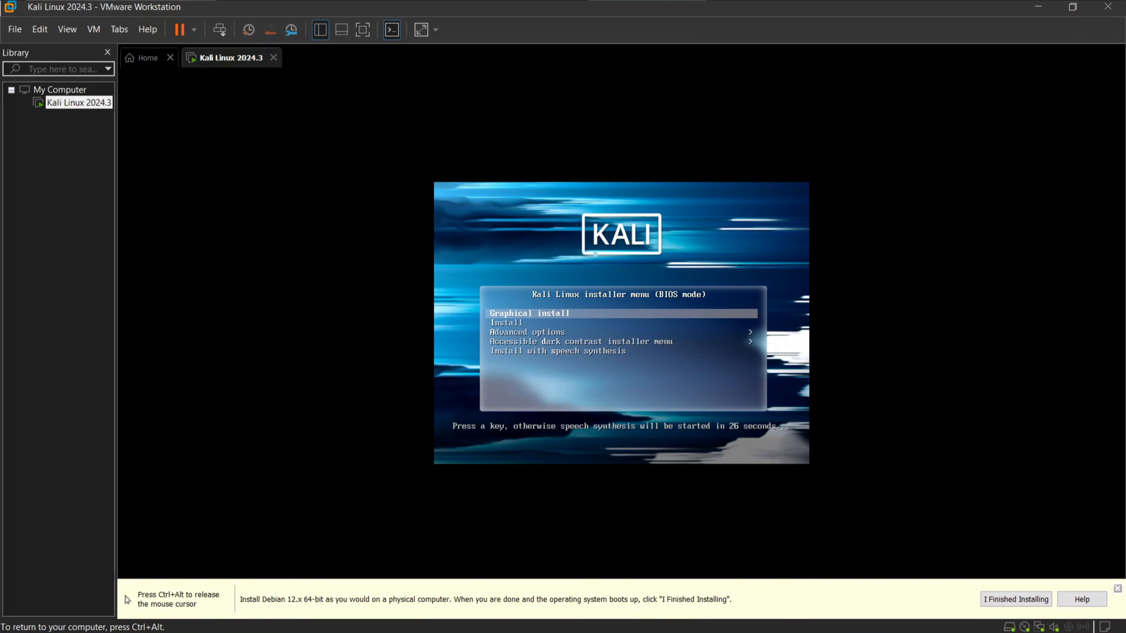
pyautogui.press('Return')
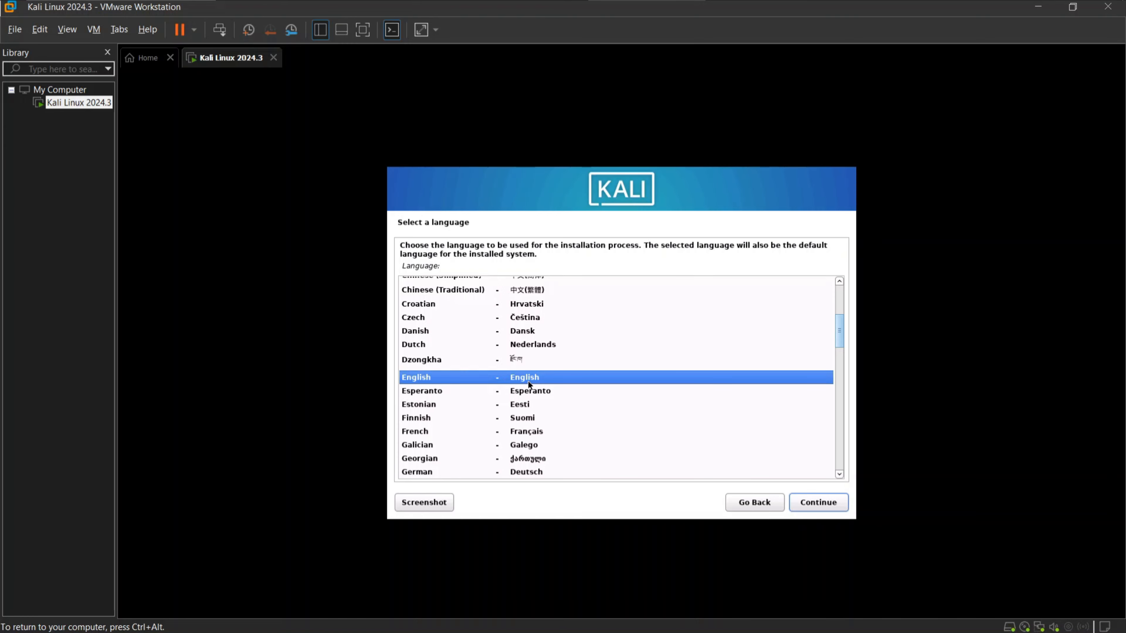
# Set the installation language to English and the location to India
pyautogui.click(808, 505)
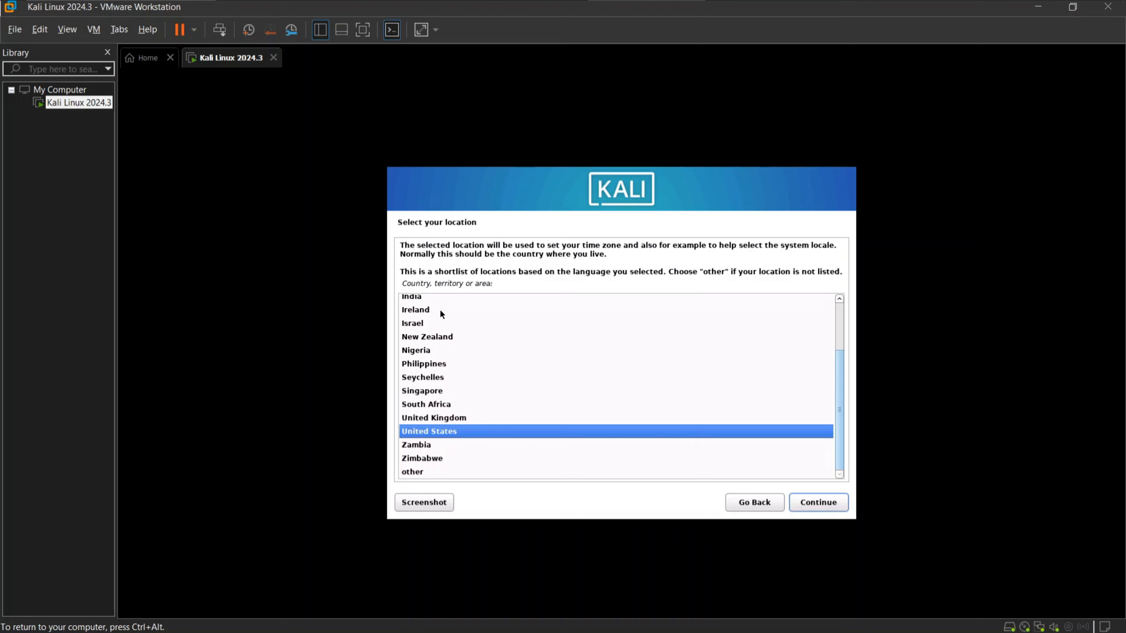
pyautogui.click(417, 298)
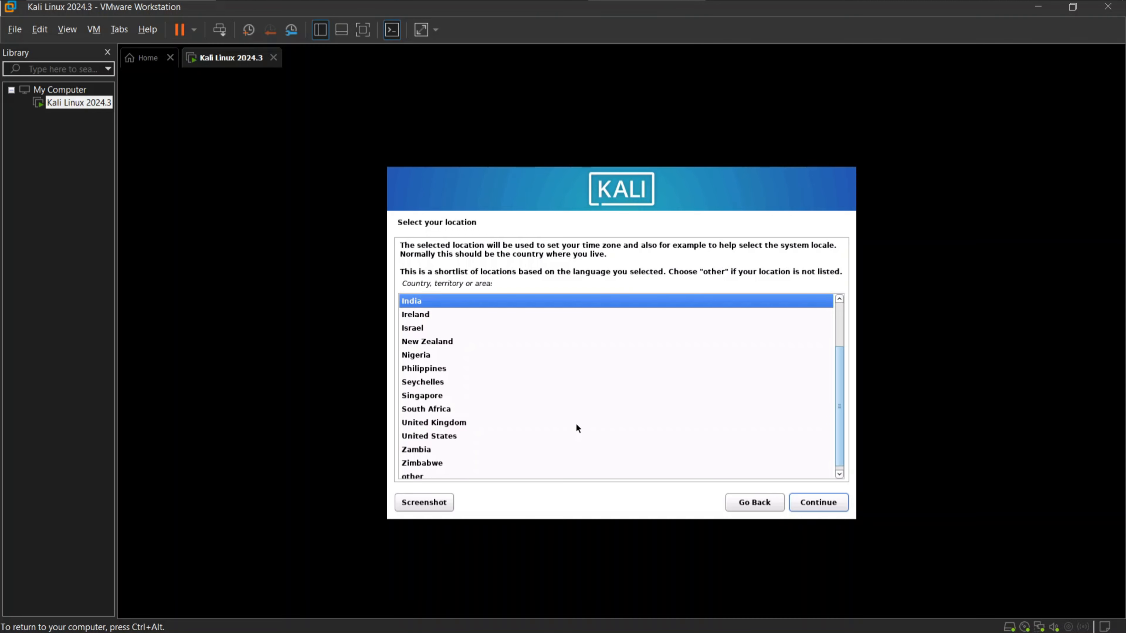
pyautogui.click(821, 504)
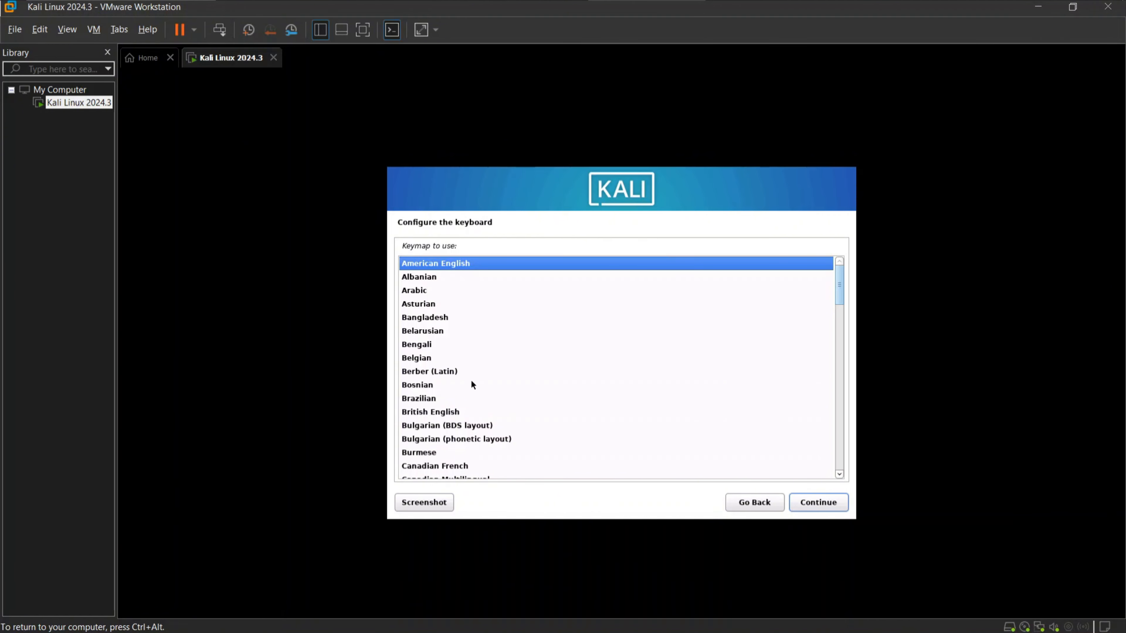
# Accept the American English keymap and kali as the system's hostname
pyautogui.scroll(-4, 471, 382)
pyautogui.scroll(4, 473, 386)
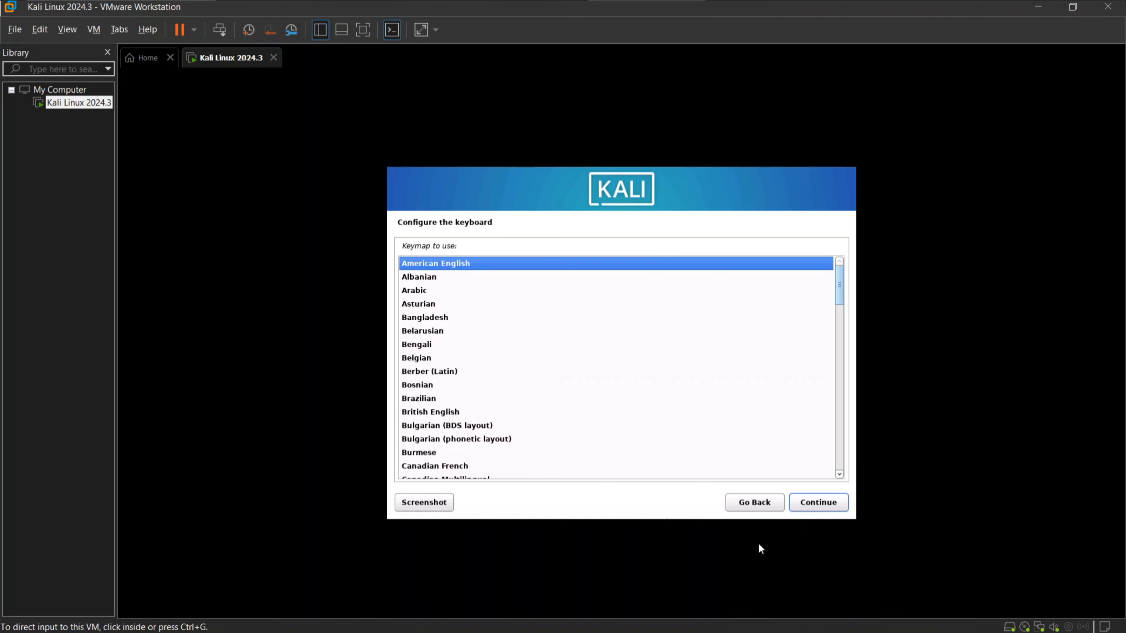
pyautogui.click(827, 505)
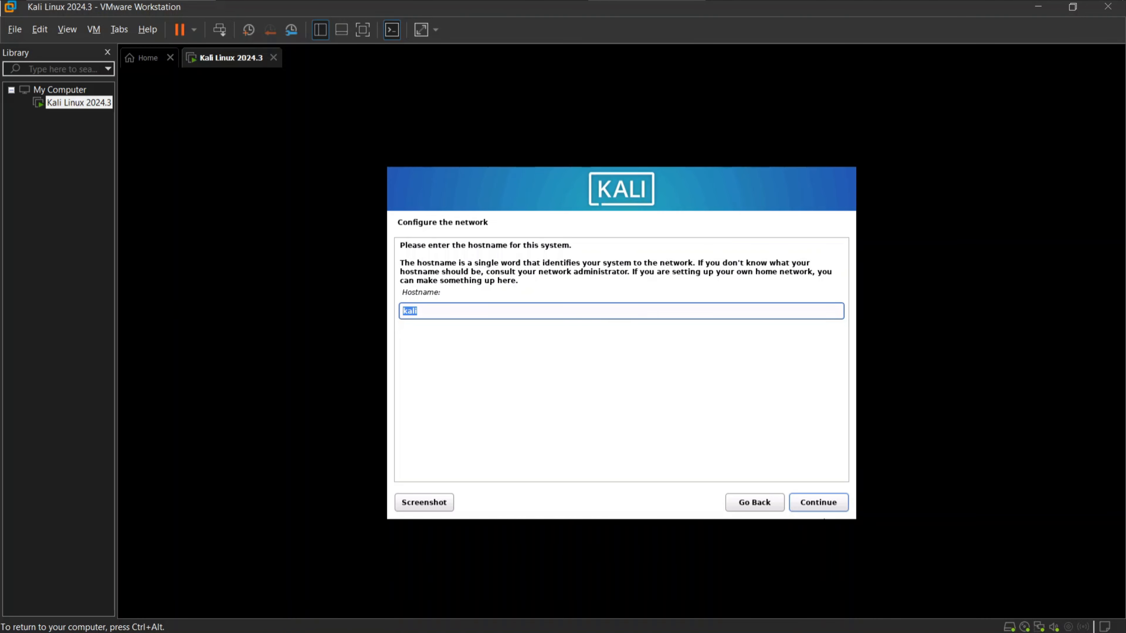
pyautogui.click(824, 501)
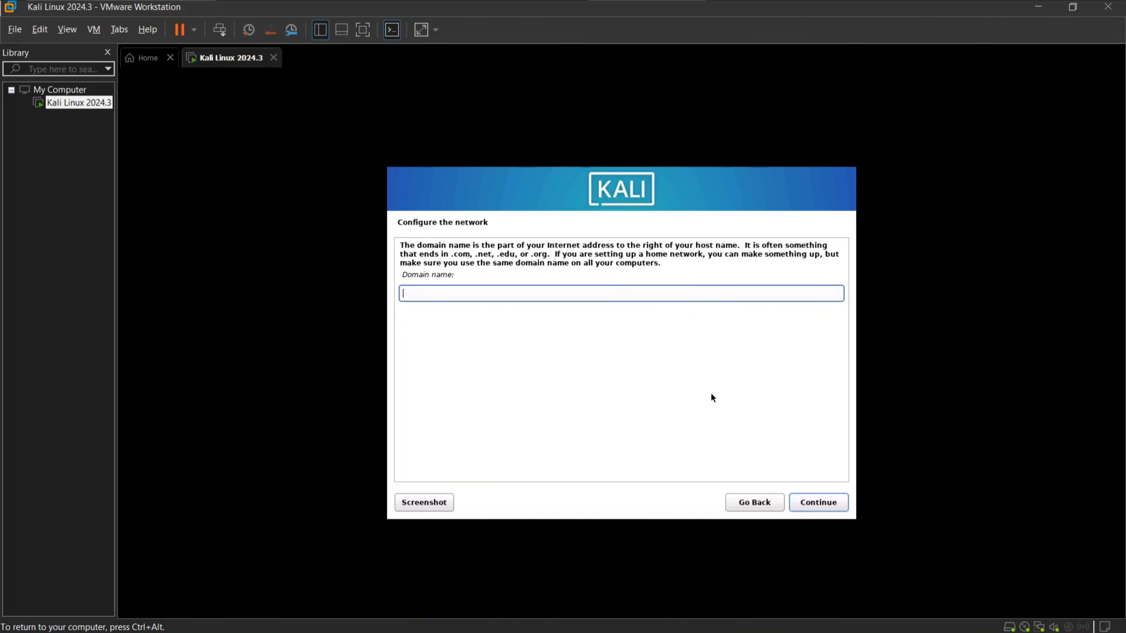
# Leave the network domain name blank and set the new user's full name to intruder, accepting the suggested username
pyautogui.click(823, 509)
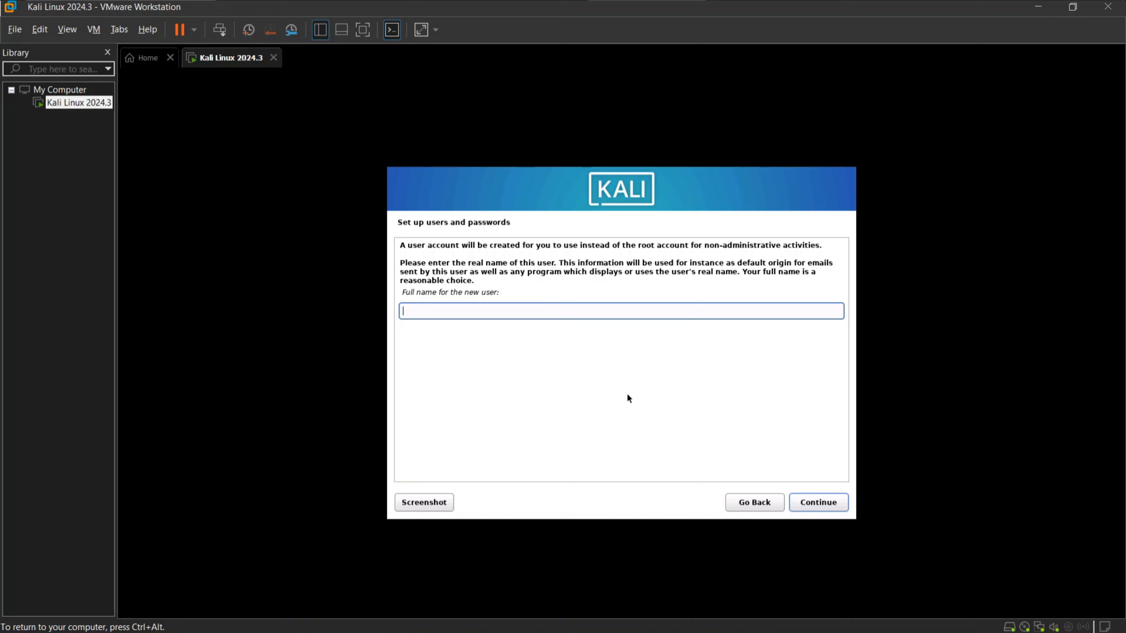
pyautogui.write('intru')
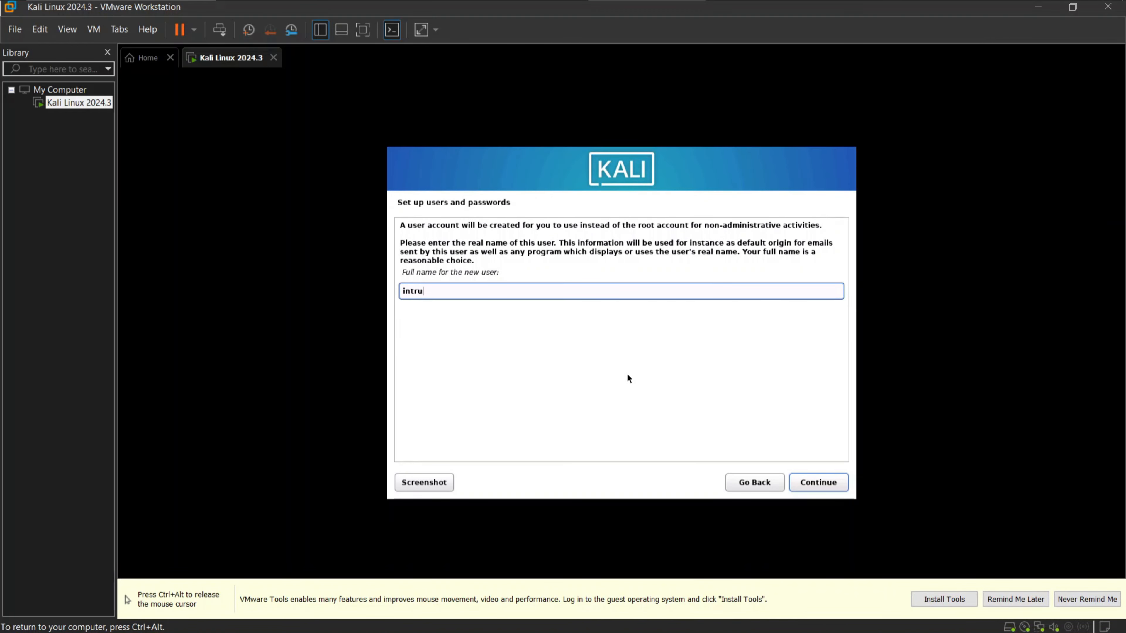
pyautogui.write('der')
pyautogui.press('Return')
pyautogui.press('Return')
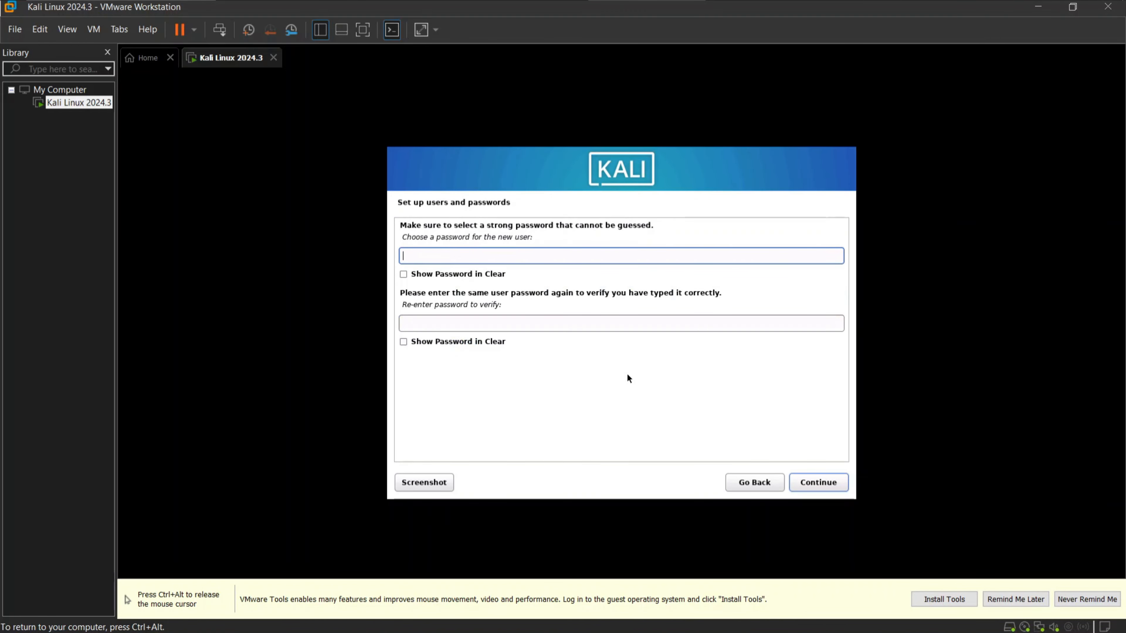
# Enter the new user's account password, repeat it for verification and submit it
pyautogui.press('Tab')
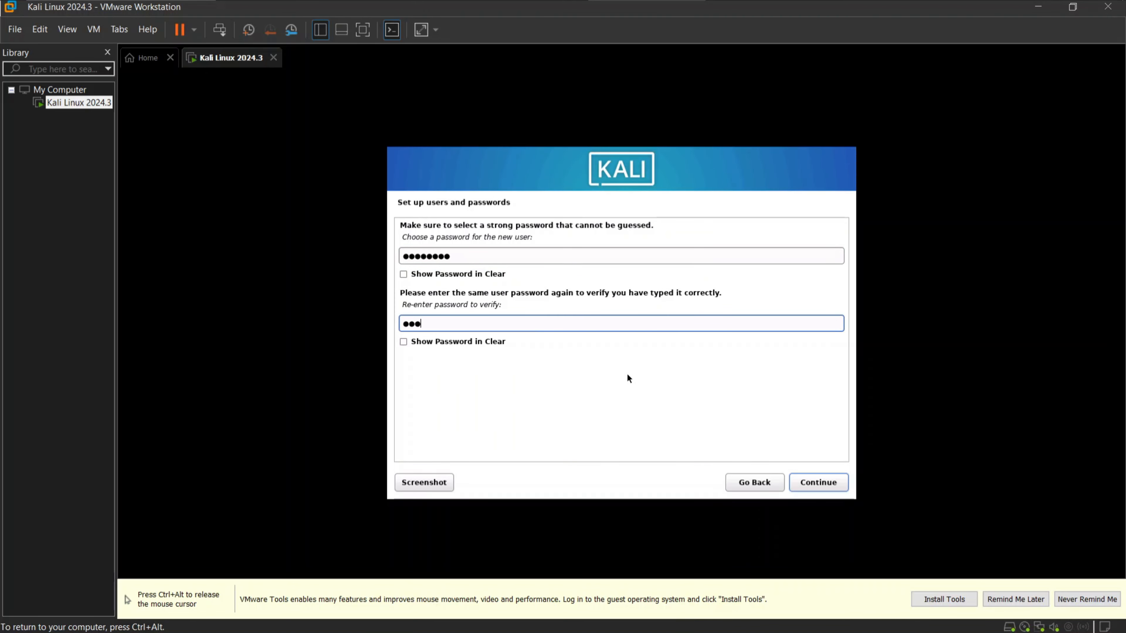
pyautogui.press('Return')
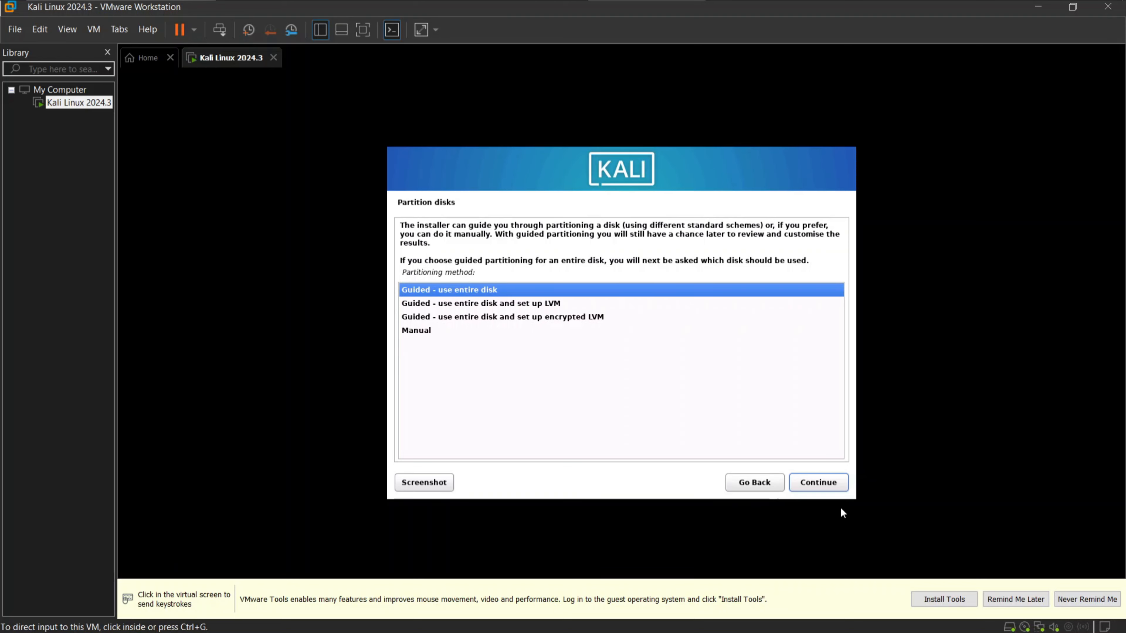
# Choose guided partitioning of the entire disk and select the 21.5 GB VMware virtual disk (sda)
pyautogui.click(815, 485)
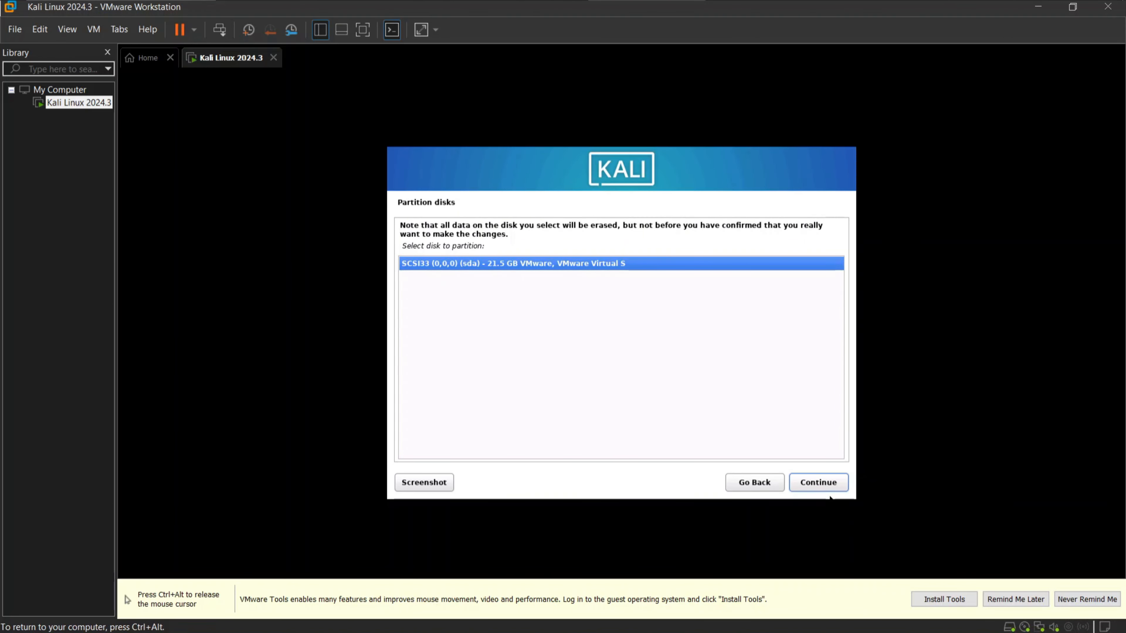
pyautogui.click(824, 483)
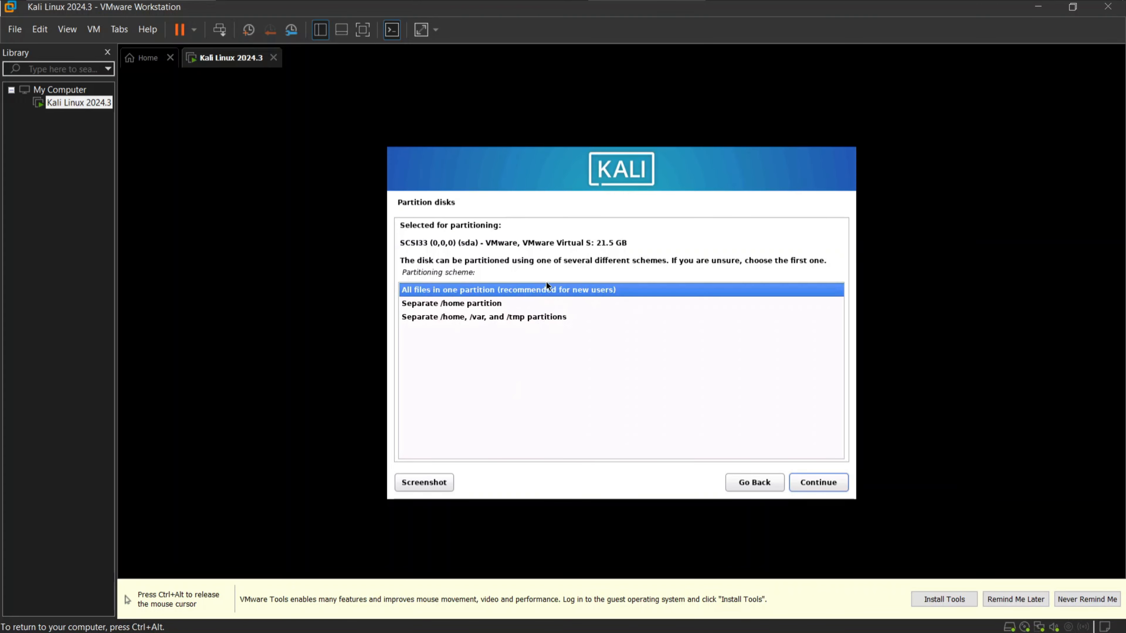